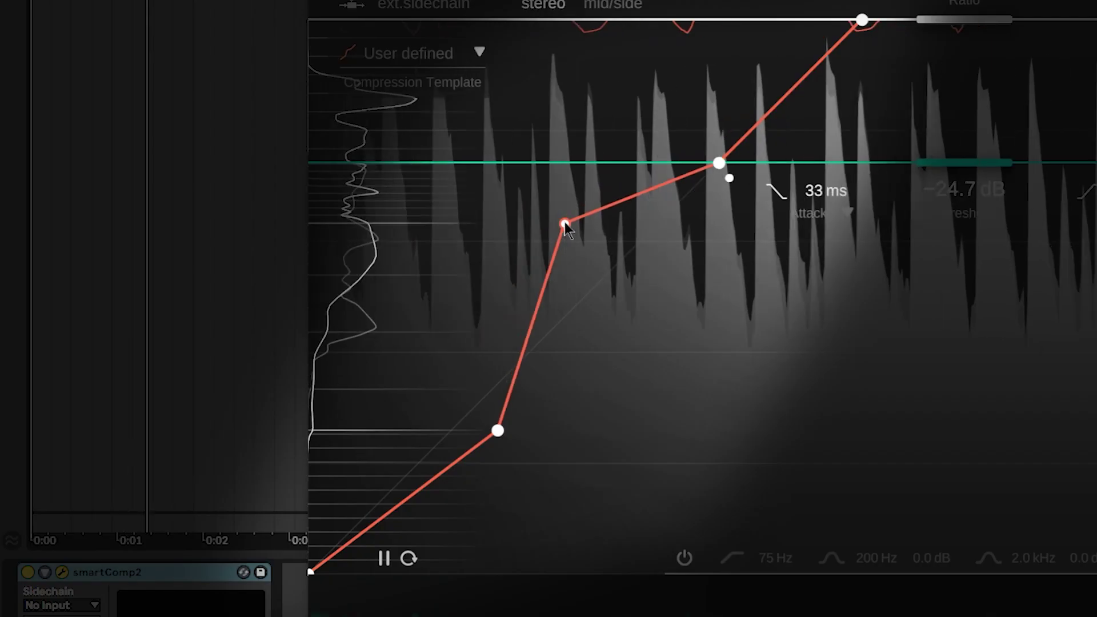
- Drag three nodes on the drums' transfer curve to form new corners below the threshold
{"action": "left_click_drag", "start_coordinate": [565, 222], "coordinate": [677, 227]}
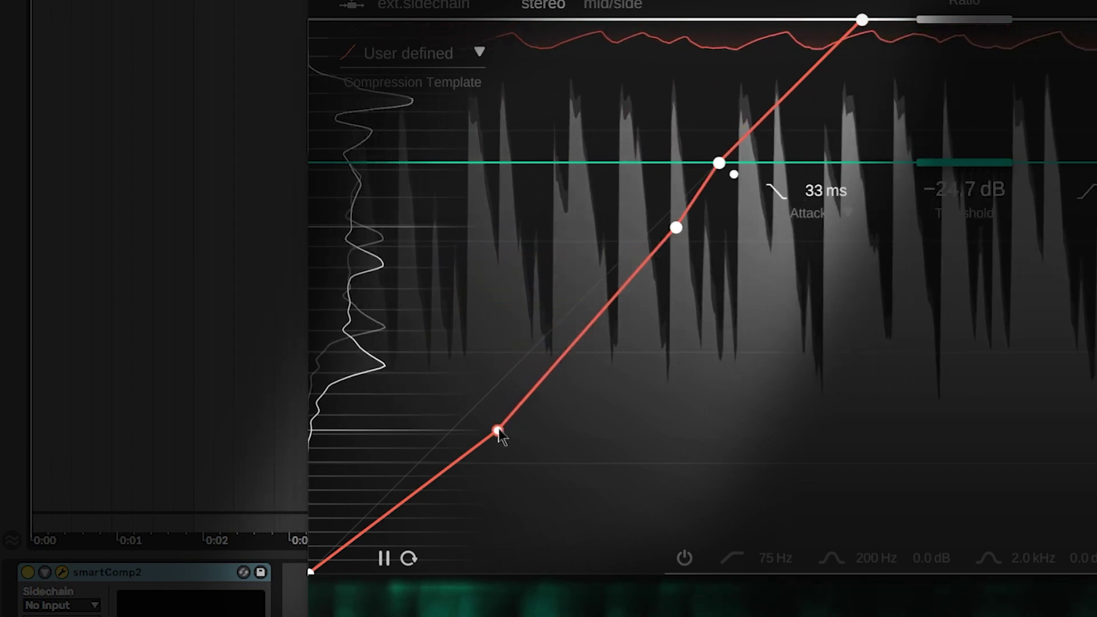
{"action": "mouse_move", "coordinate": [499, 433]}
{"action": "left_mouse_down"}
{"action": "mouse_move", "coordinate": [483, 380]}
{"action": "mouse_move", "coordinate": [498, 343]}
{"action": "mouse_move", "coordinate": [527, 340]}
{"action": "mouse_move", "coordinate": [518, 416]}
{"action": "left_mouse_up"}
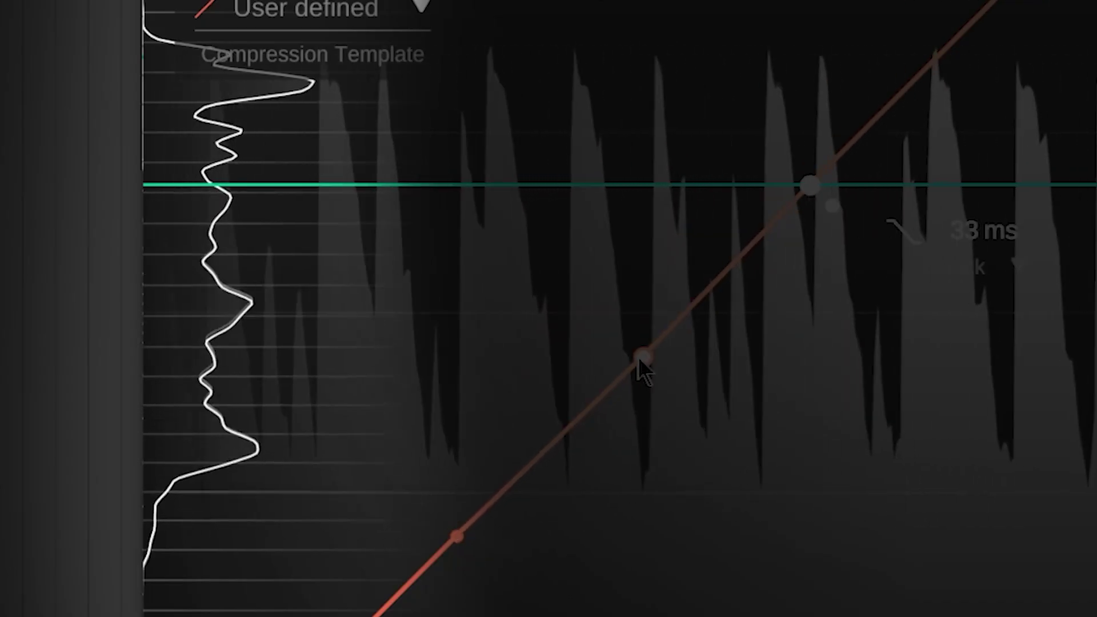
{"action": "mouse_move", "coordinate": [638, 357]}
{"action": "left_mouse_down"}
{"action": "mouse_move", "coordinate": [565, 251]}
{"action": "mouse_move", "coordinate": [595, 484]}
{"action": "left_mouse_up"}
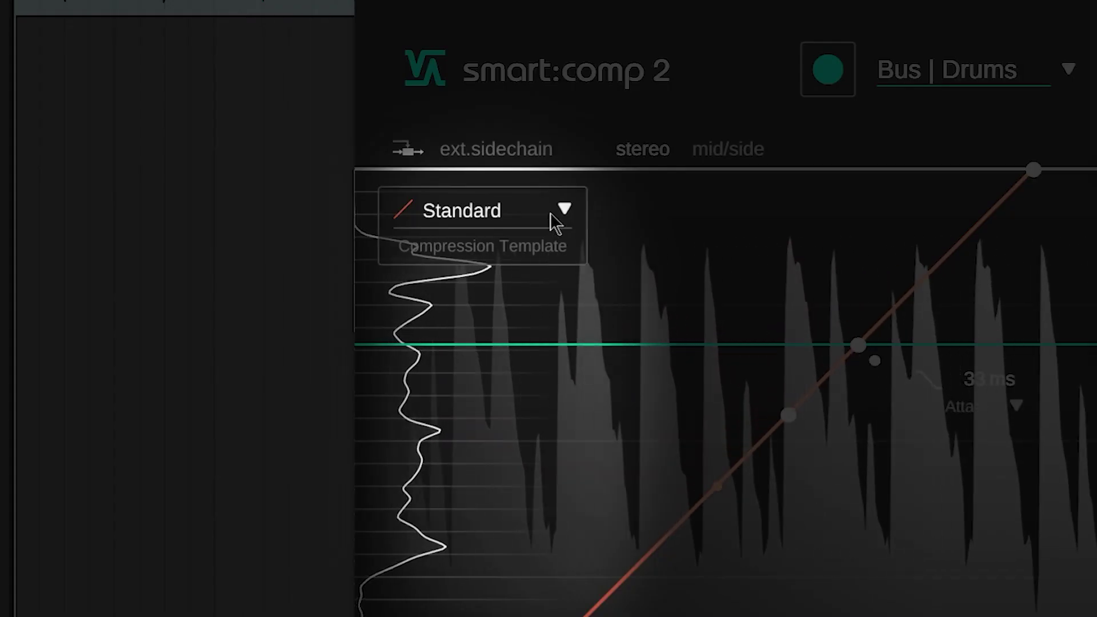
- Open the Compression Template list on the drums' Universal profile with its Standard 1:1 curve
{"action": "left_click", "coordinate": [550, 213]}
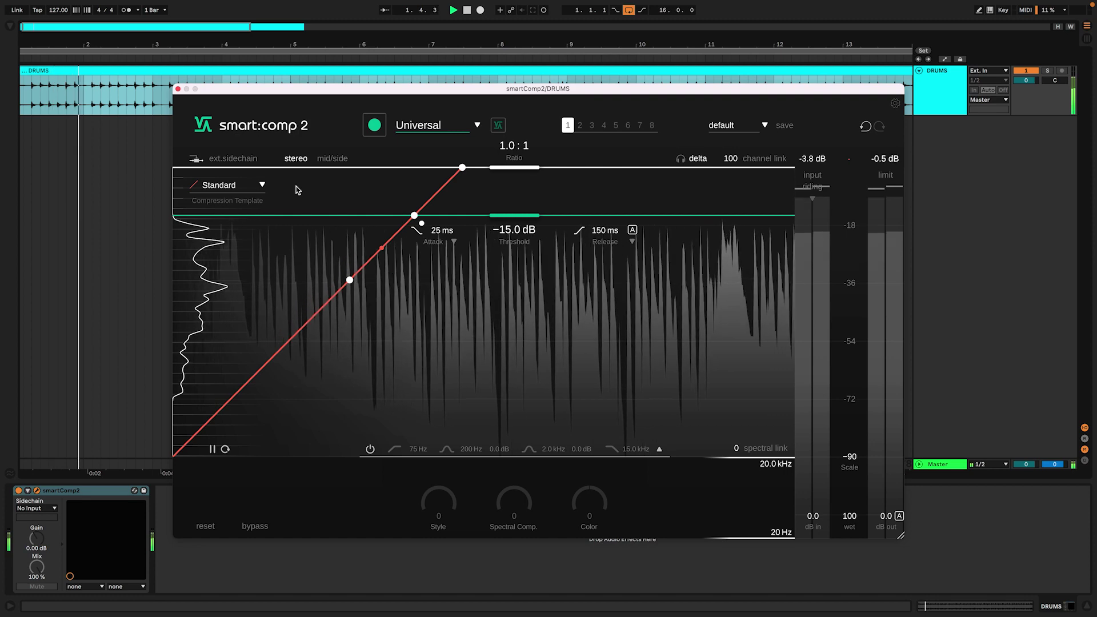
- Apply Parallel Comp. to the drums, steepen its lower curve, then toggle bypass to compare
{"action": "left_click", "coordinate": [257, 186]}
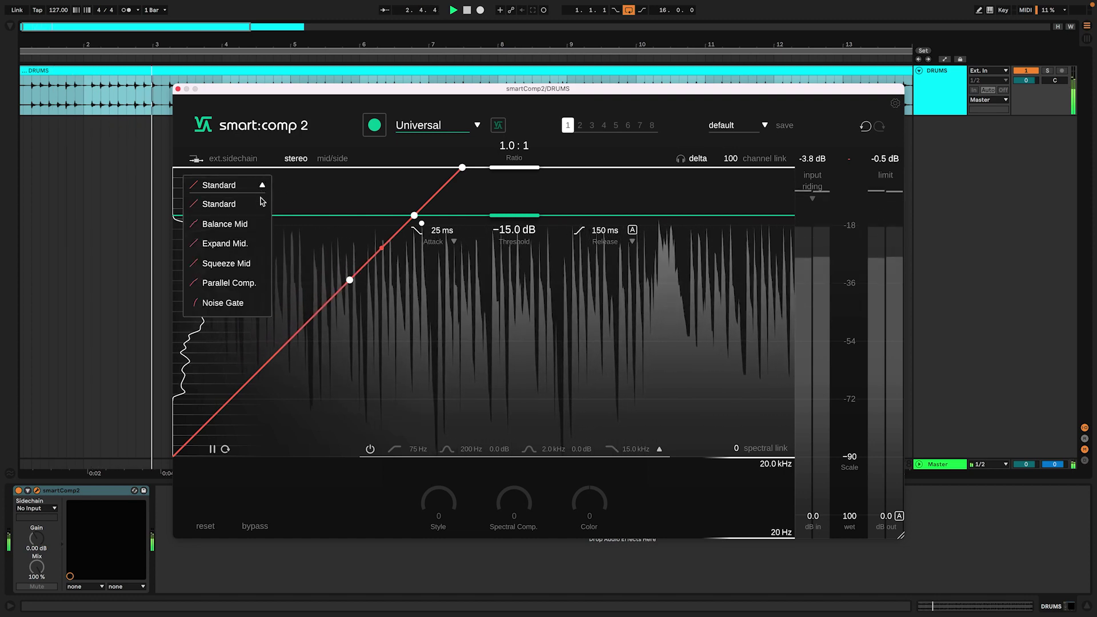
{"action": "left_click", "coordinate": [253, 281]}
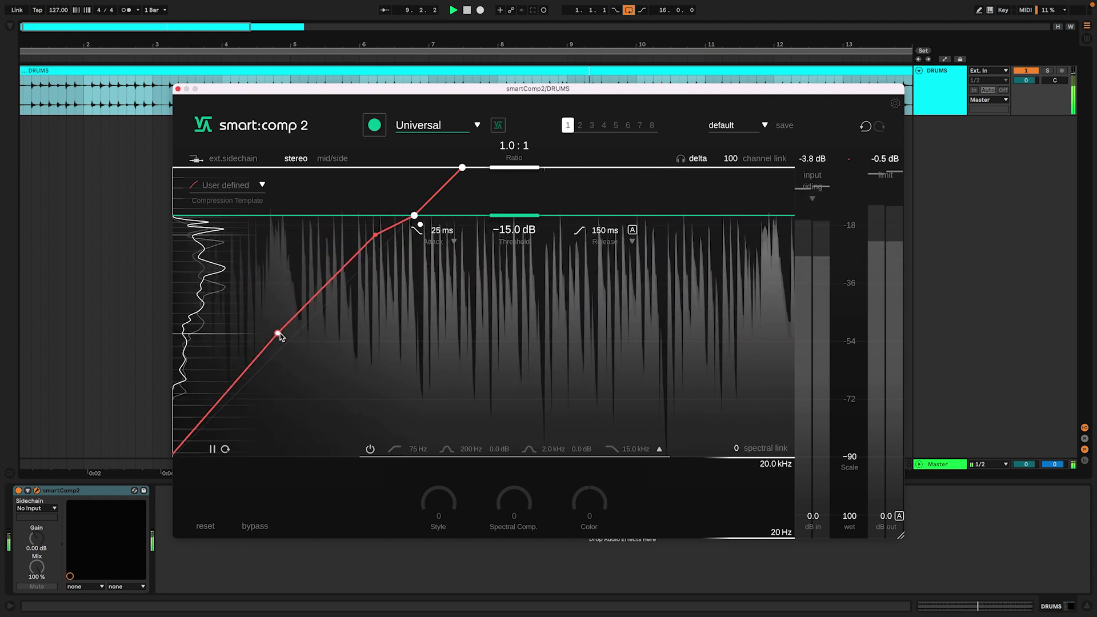
{"action": "left_click_drag", "start_coordinate": [281, 334], "coordinate": [250, 333]}
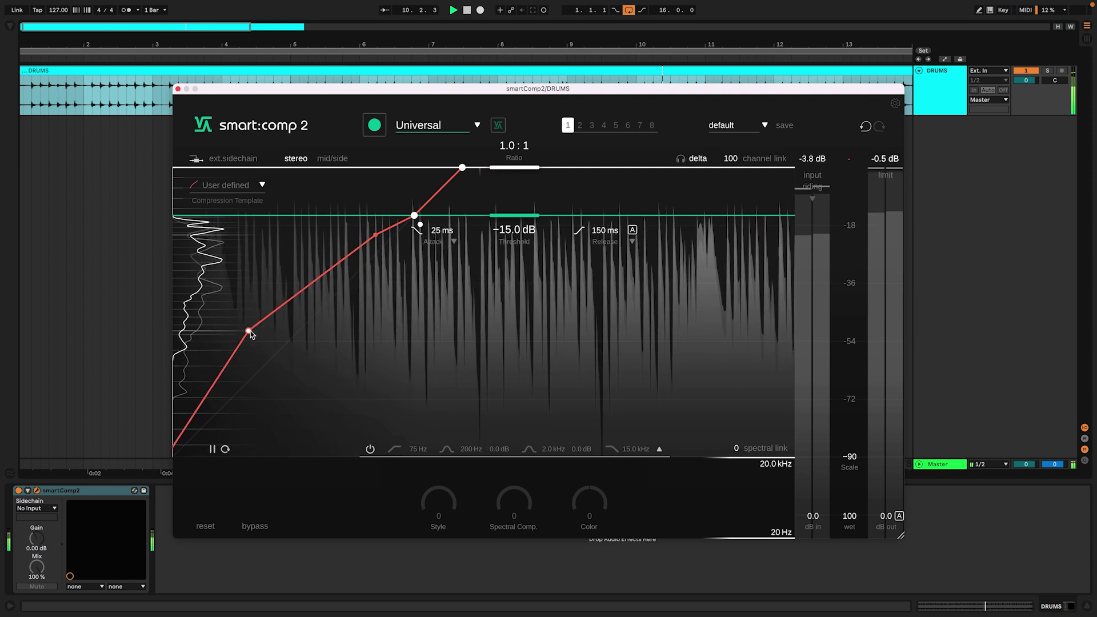
{"action": "left_click", "coordinate": [247, 525]}
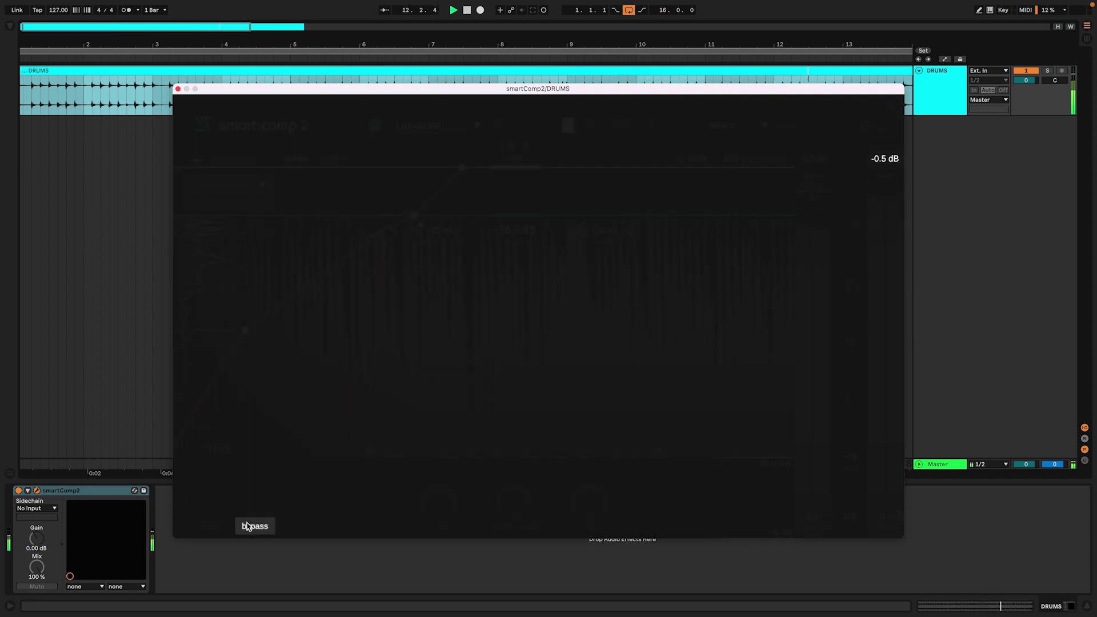
{"action": "left_click", "coordinate": [247, 526]}
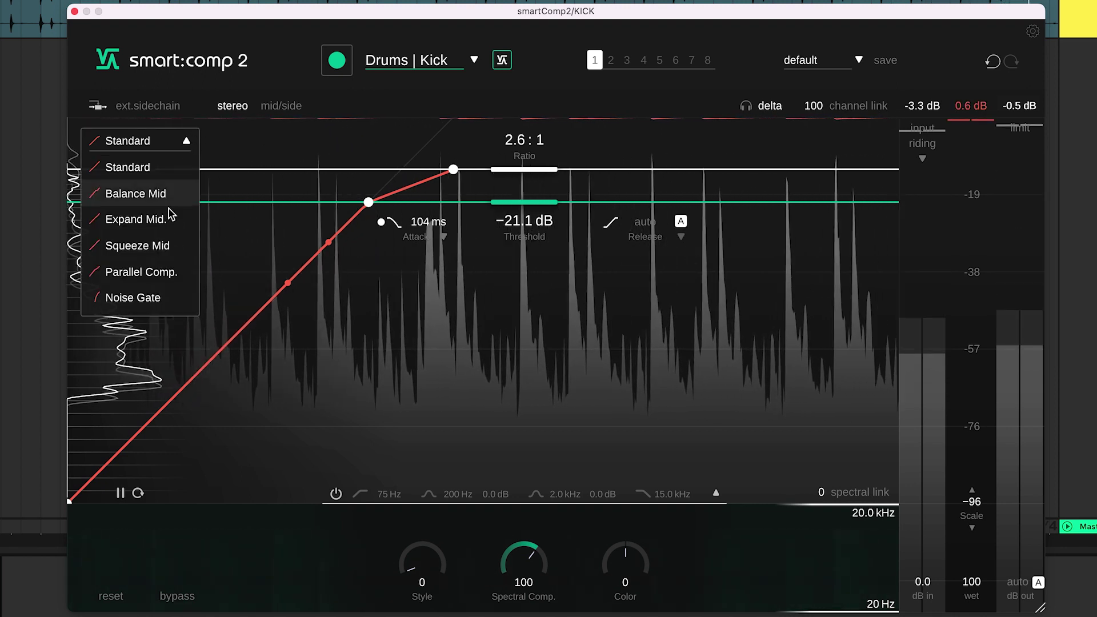
- Apply Noise Gate to the kick and drag its lowest node right for a steep bottom
{"action": "left_click", "coordinate": [137, 297]}
{"action": "left_click_drag", "start_coordinate": [183, 502], "coordinate": [229, 507]}
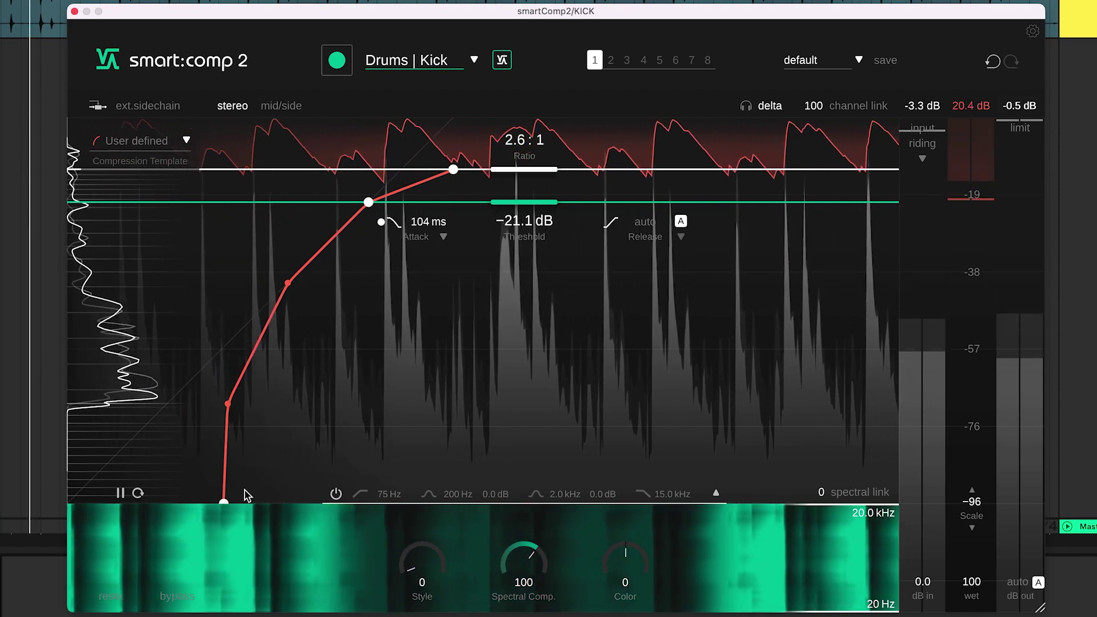
- Give the kick 31 ms attack and a manual 0 ms release, then bypass to compare
{"action": "left_click_drag", "start_coordinate": [420, 226], "coordinate": [412, 277]}
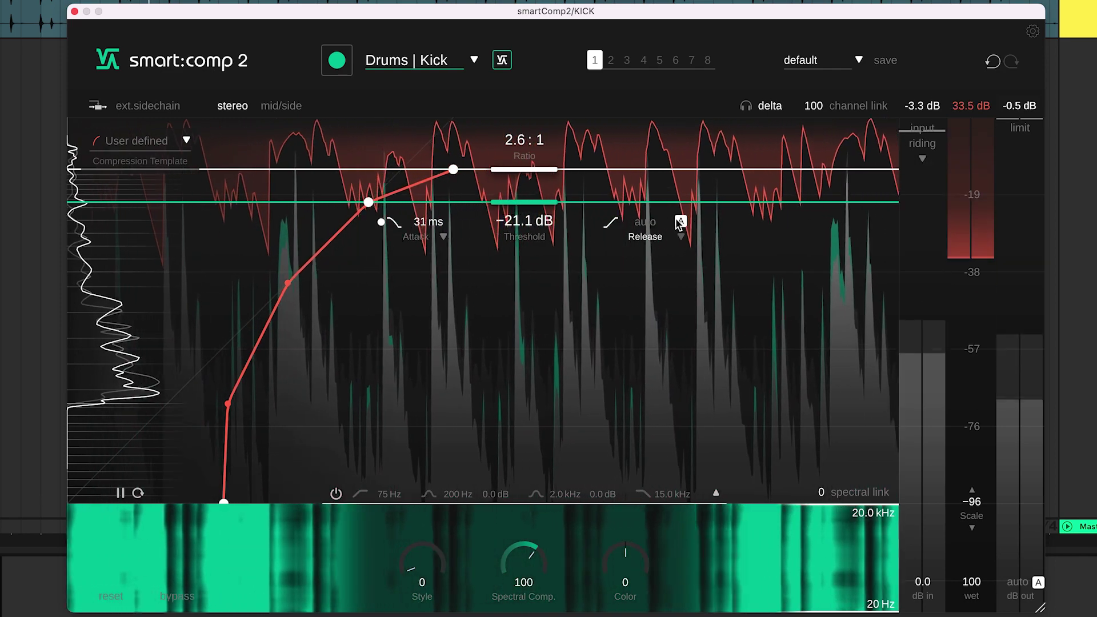
{"action": "left_click_drag", "start_coordinate": [644, 224], "coordinate": [646, 268]}
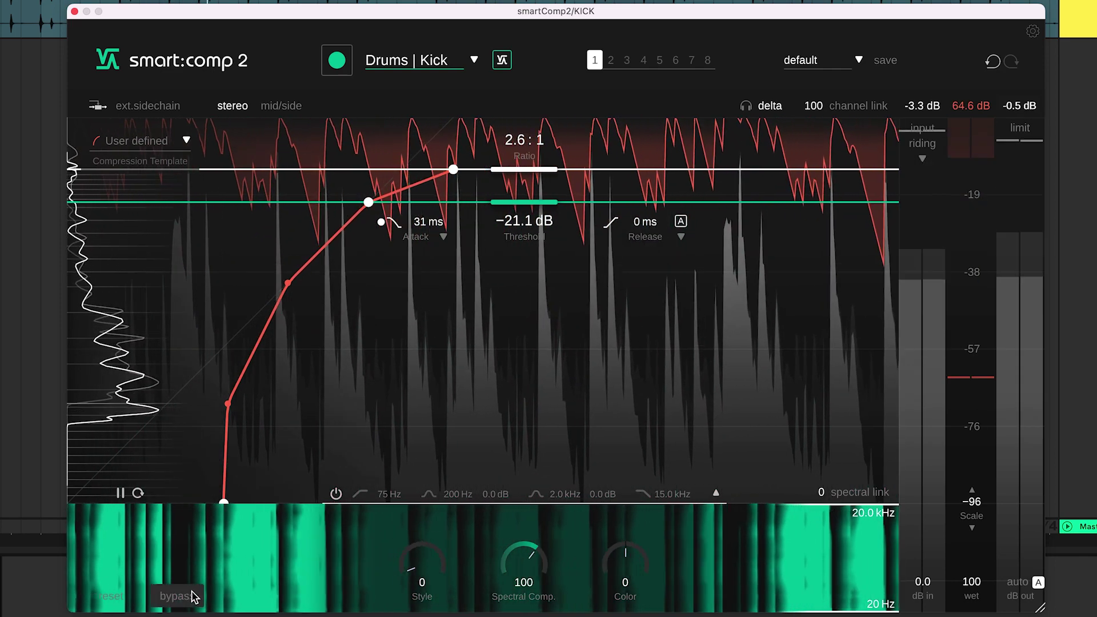
{"action": "left_click", "coordinate": [187, 595]}
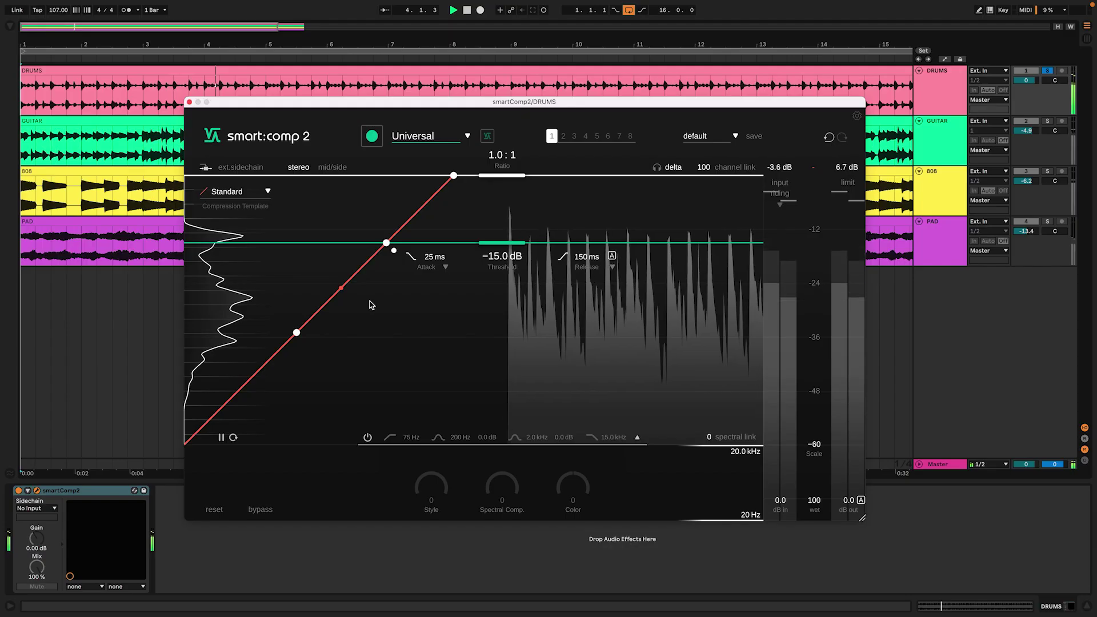